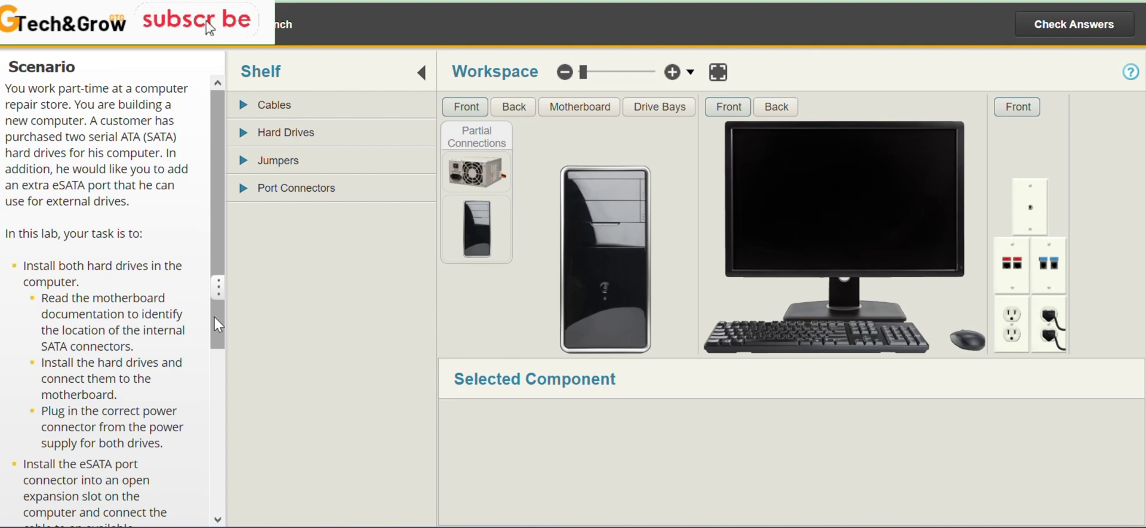
Expand Hard Drives on the Shelf to list the internal SATA hard drives
scroll(218, 324, "down", 3)
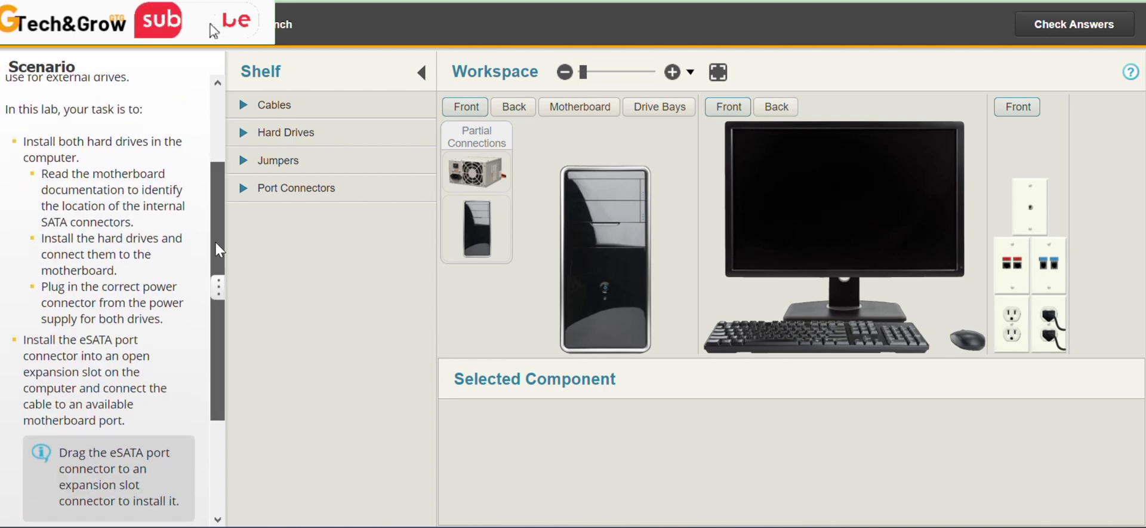
scroll(218, 249, "up", 2)
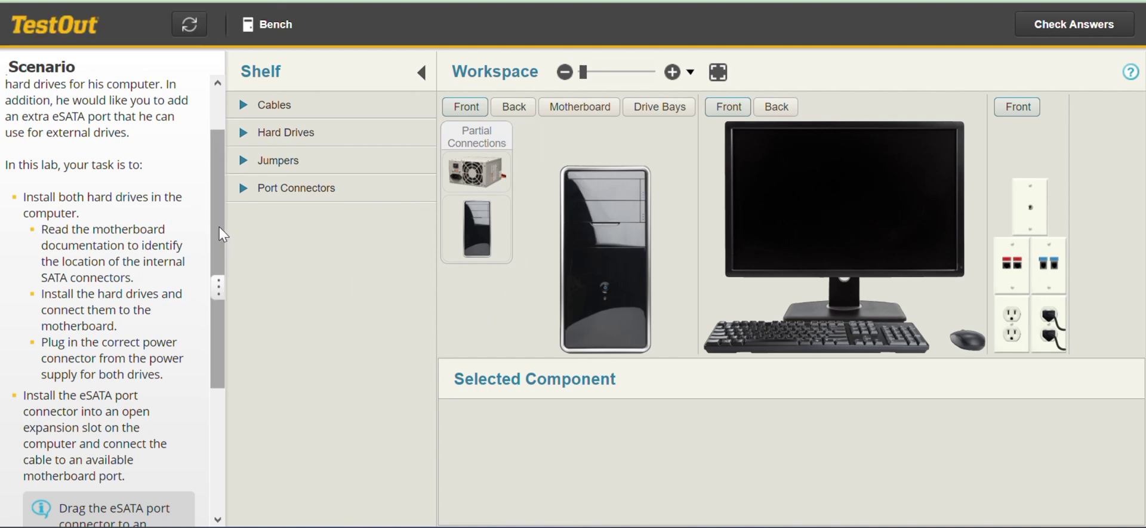
left_click_drag(221, 232, 222, 172)
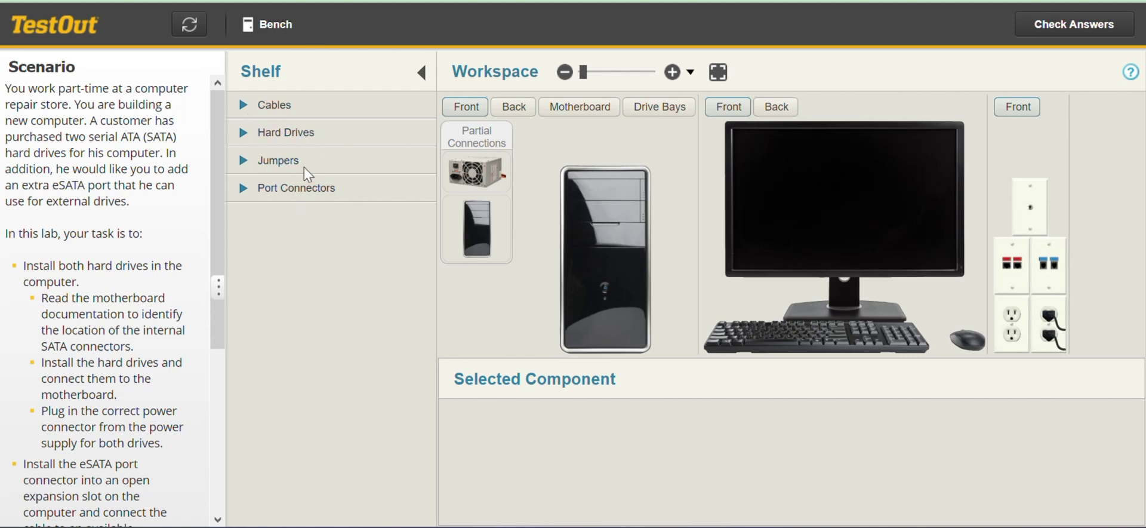
left_click(255, 132)
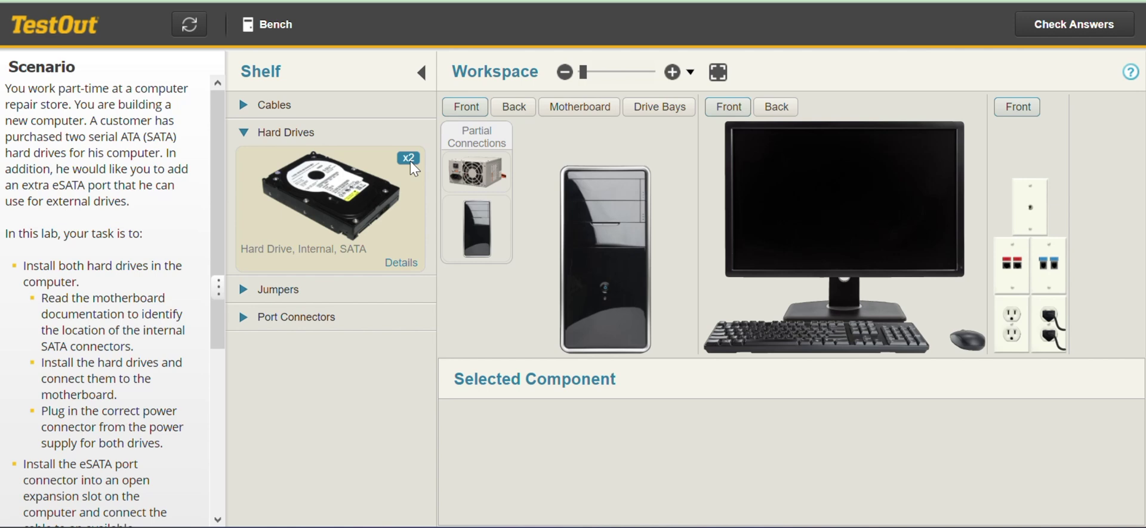
Look at the motherboard inside the case, then bring up the empty drive bays
left_click(597, 114)
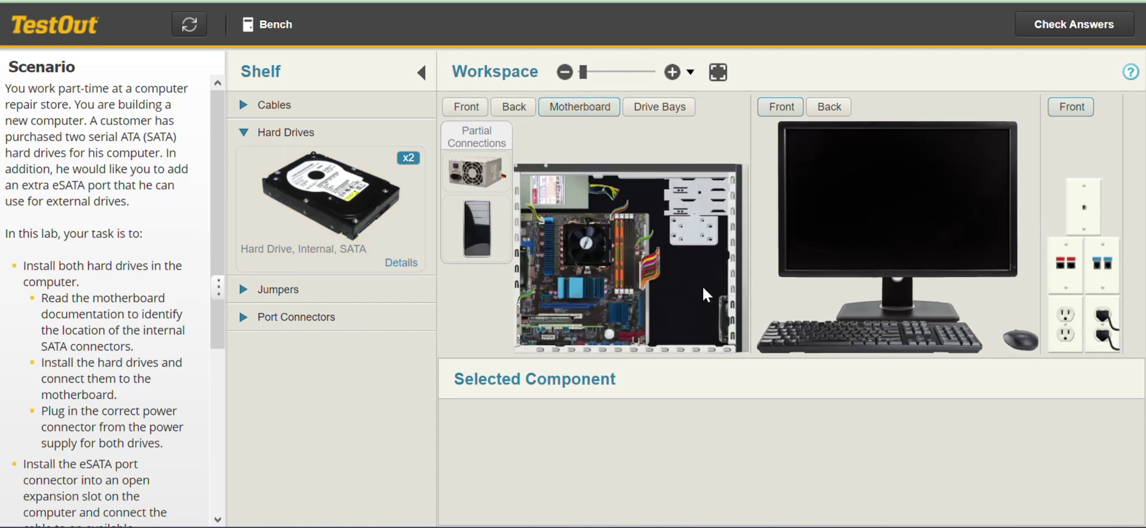
left_click_drag(357, 179, 652, 209)
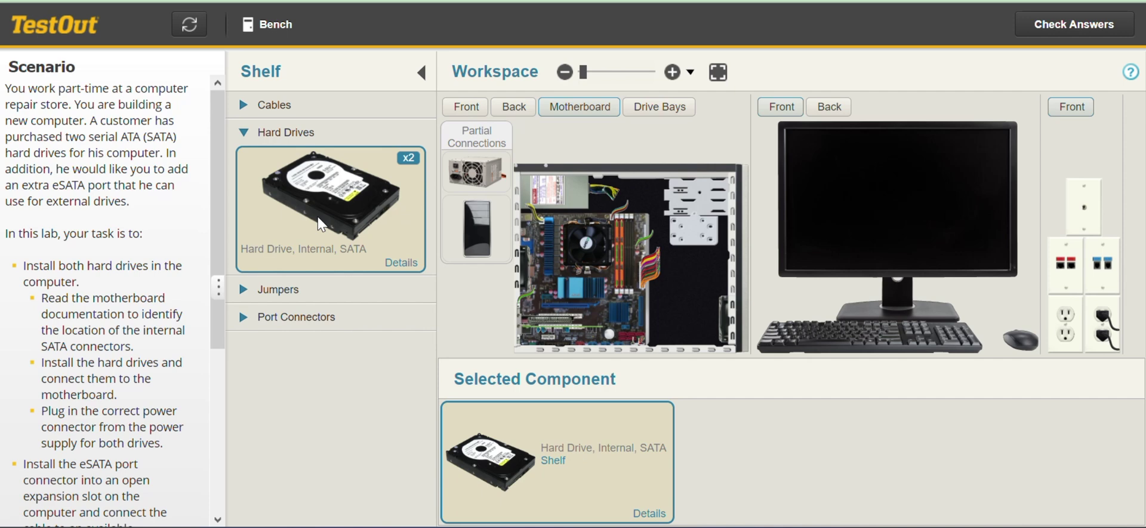
left_click(663, 113)
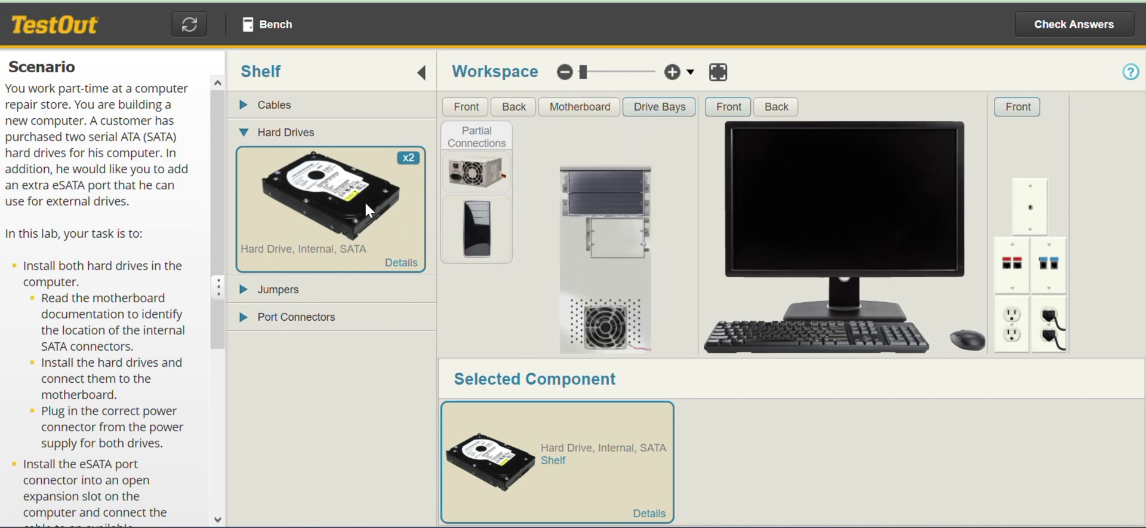
Mount both SATA hard drives in drive bays and plug a red SATA data cable into each drive
left_click_drag(367, 209, 617, 226)
left_click_drag(387, 227, 621, 245)
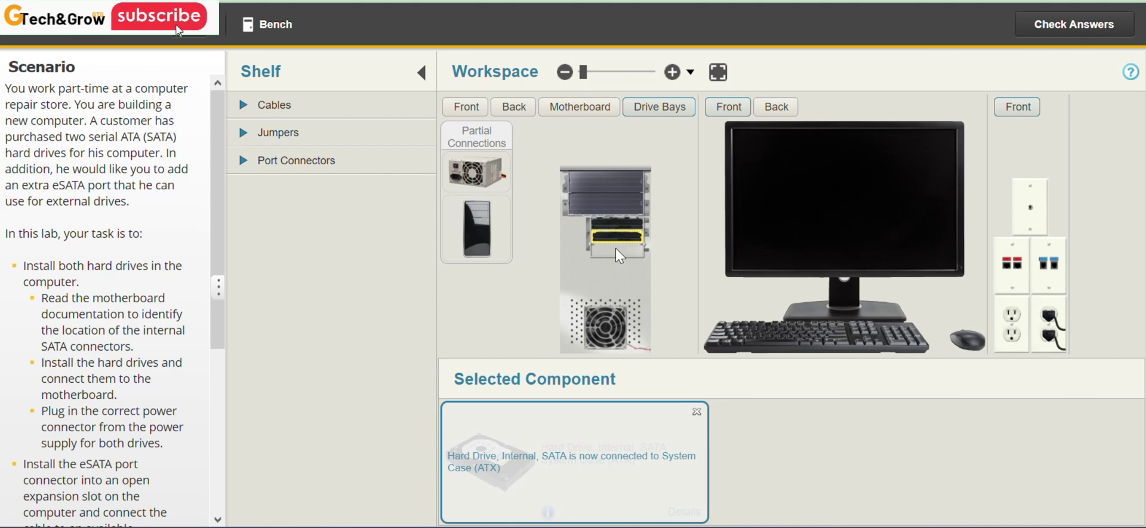
left_click(308, 108)
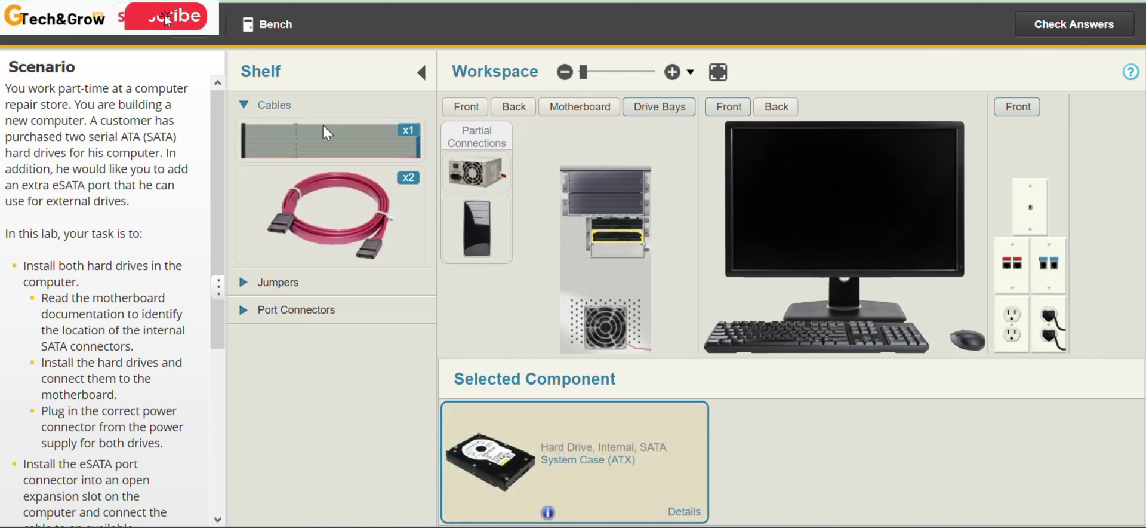
left_click(357, 215)
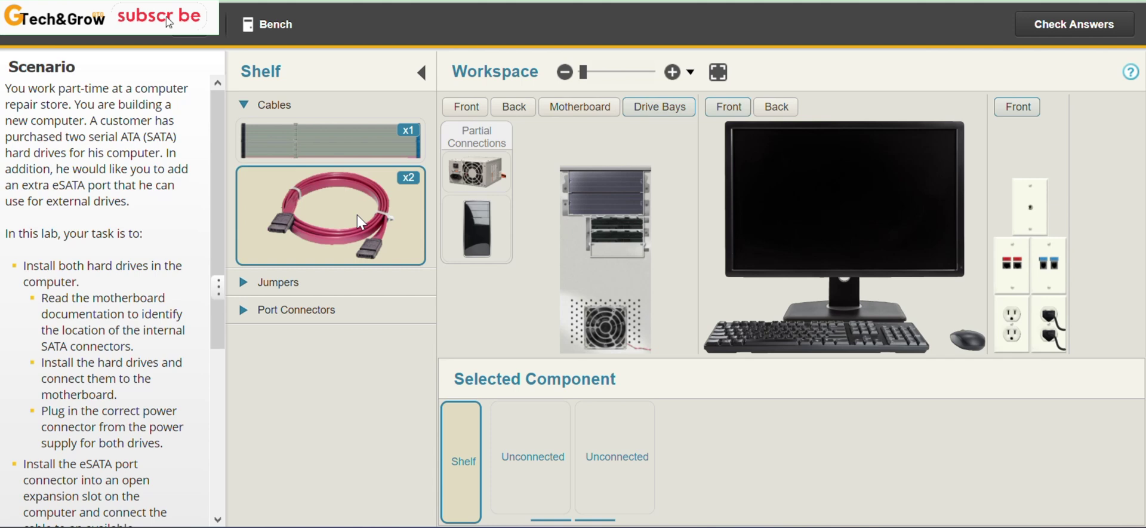
left_click_drag(357, 215, 610, 235)
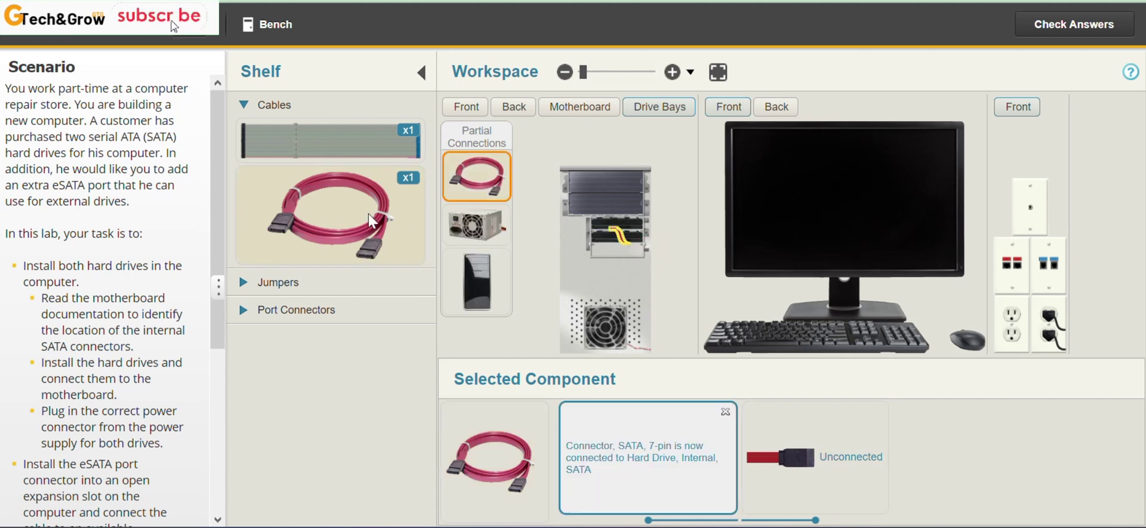
left_click_drag(477, 177, 610, 240)
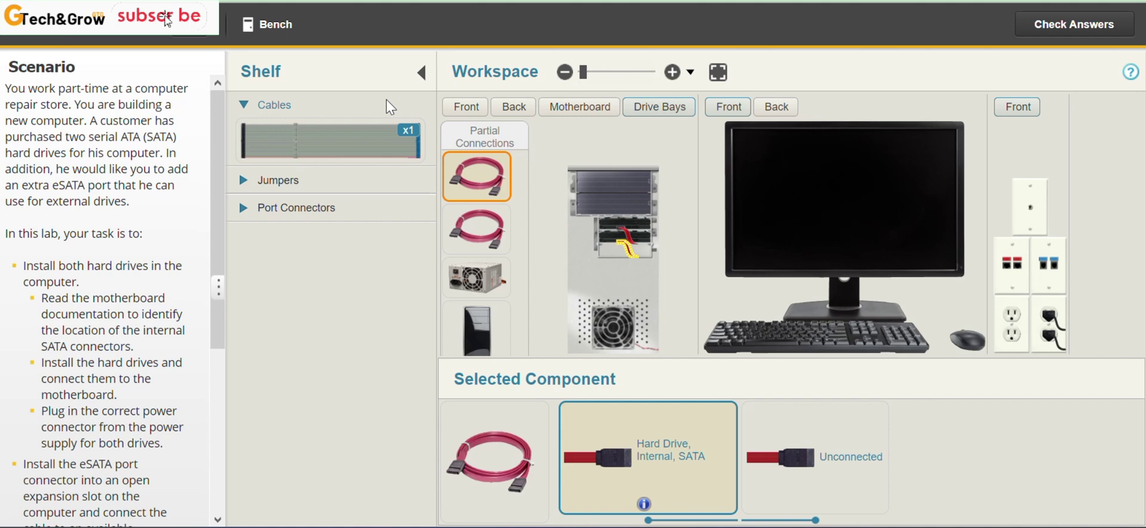
Connect the power supply's SATA 15-pin connectors to the first and second hard drives
left_click(480, 274)
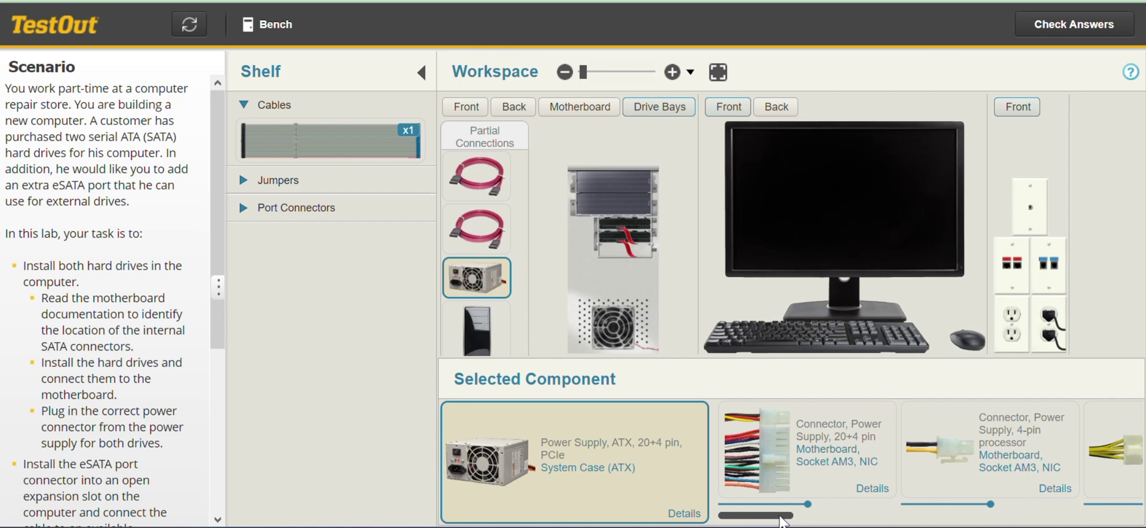
left_click_drag(781, 517, 949, 514)
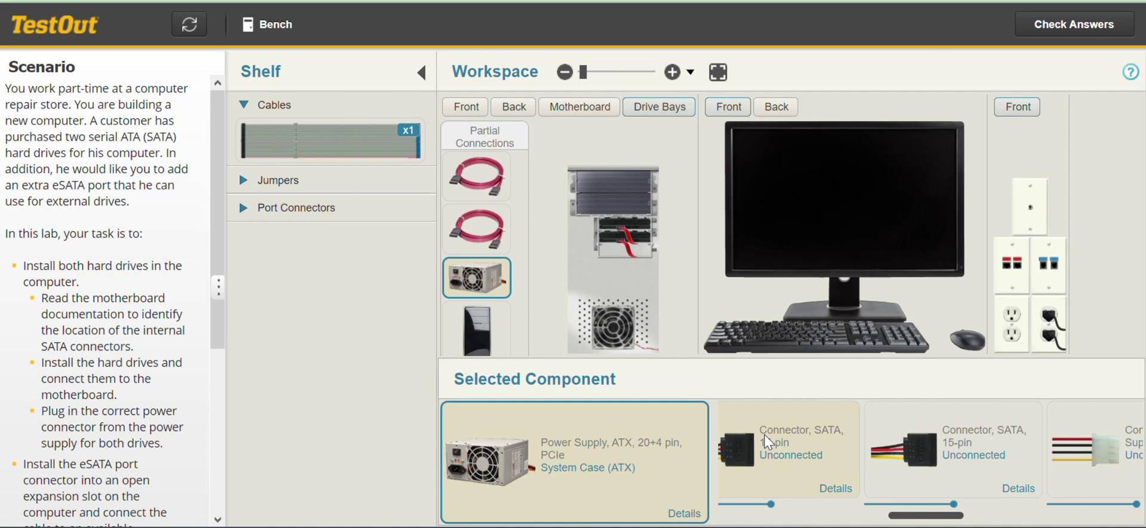
left_click_drag(765, 434, 608, 227)
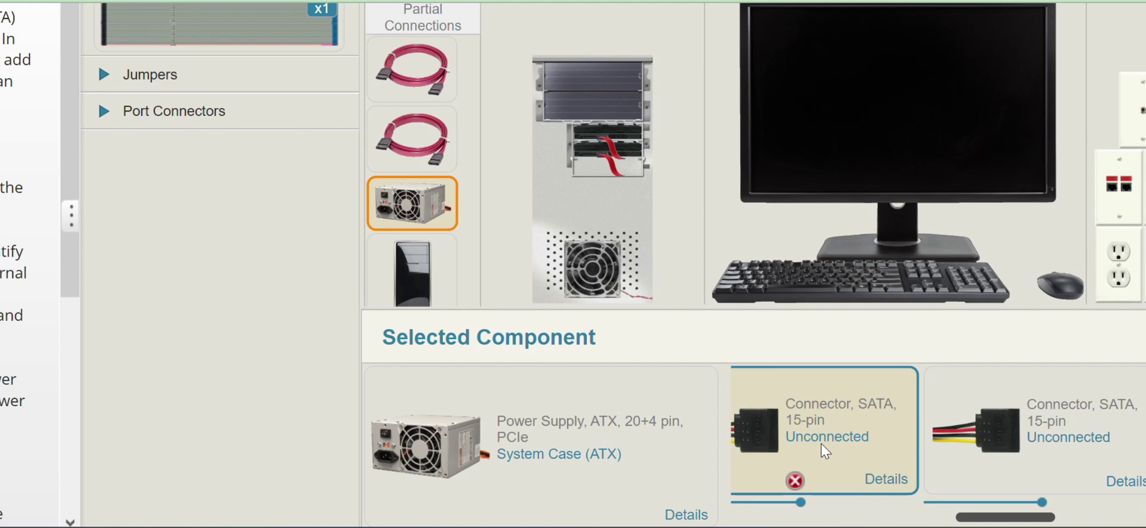
left_click_drag(825, 450, 589, 143)
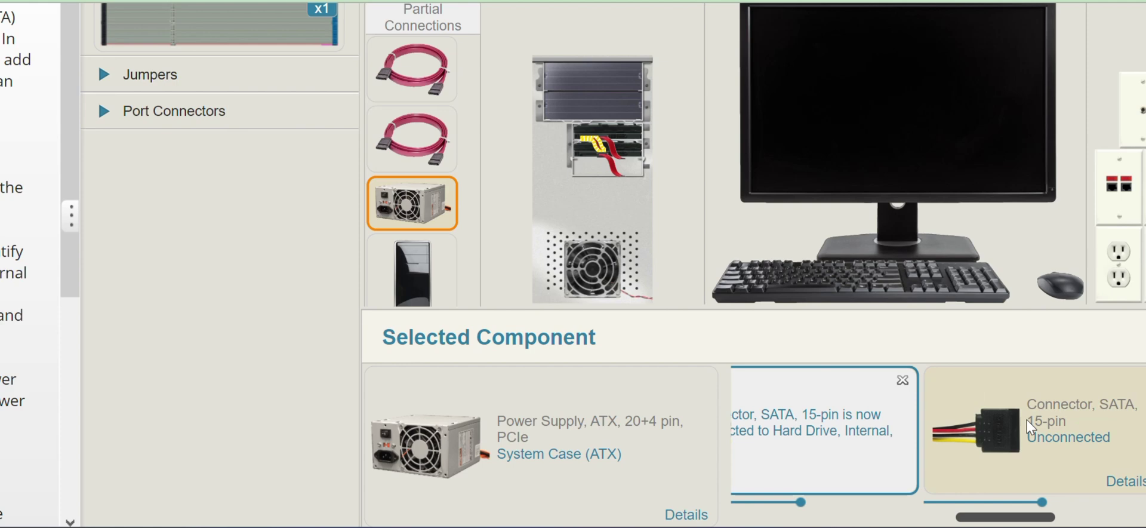
left_click_drag(1031, 427, 589, 155)
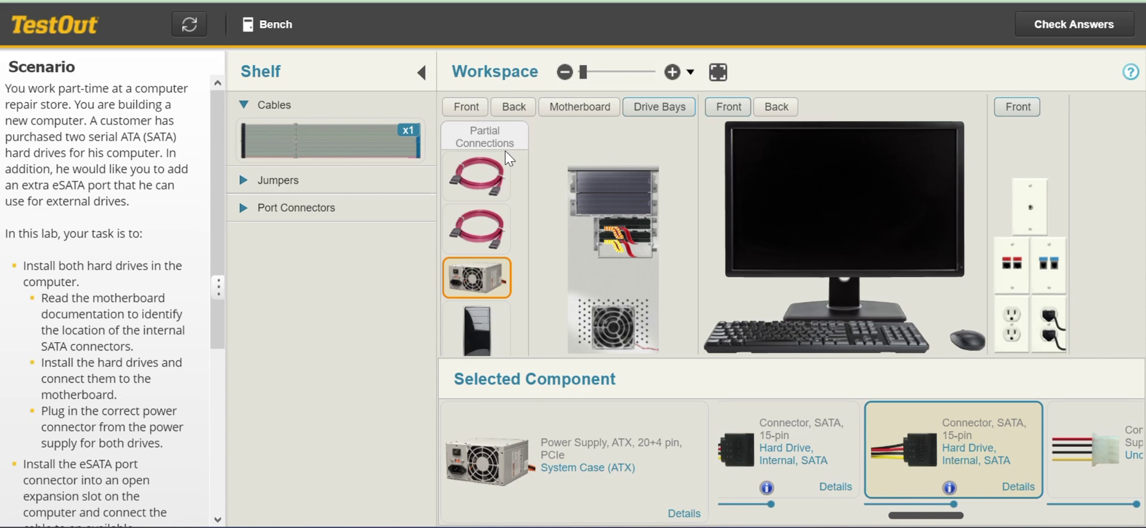
Plug the first SATA data cable into a motherboard SATA connector
left_click(575, 113)
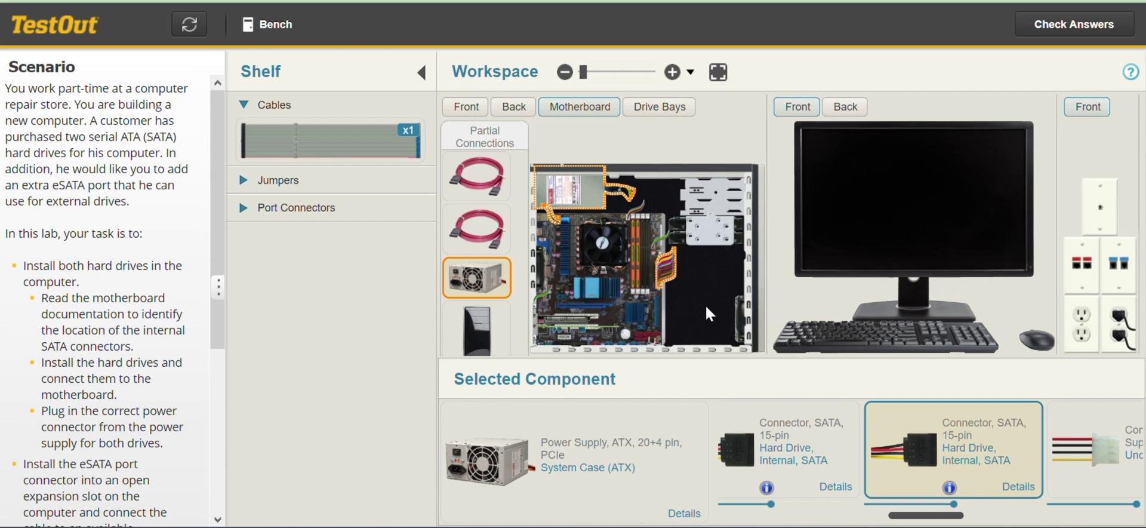
left_click(486, 181)
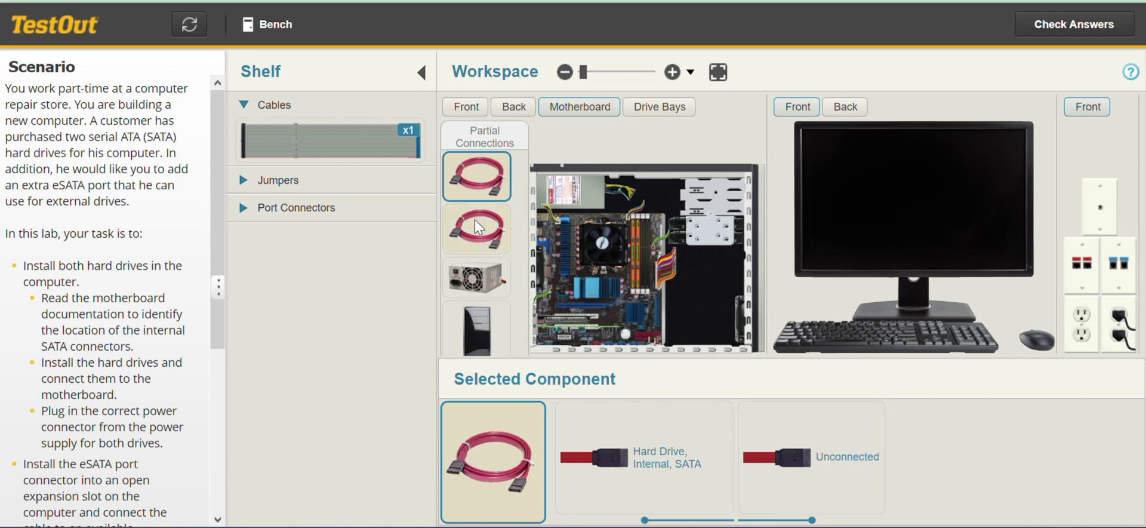
left_click_drag(475, 220, 525, 272)
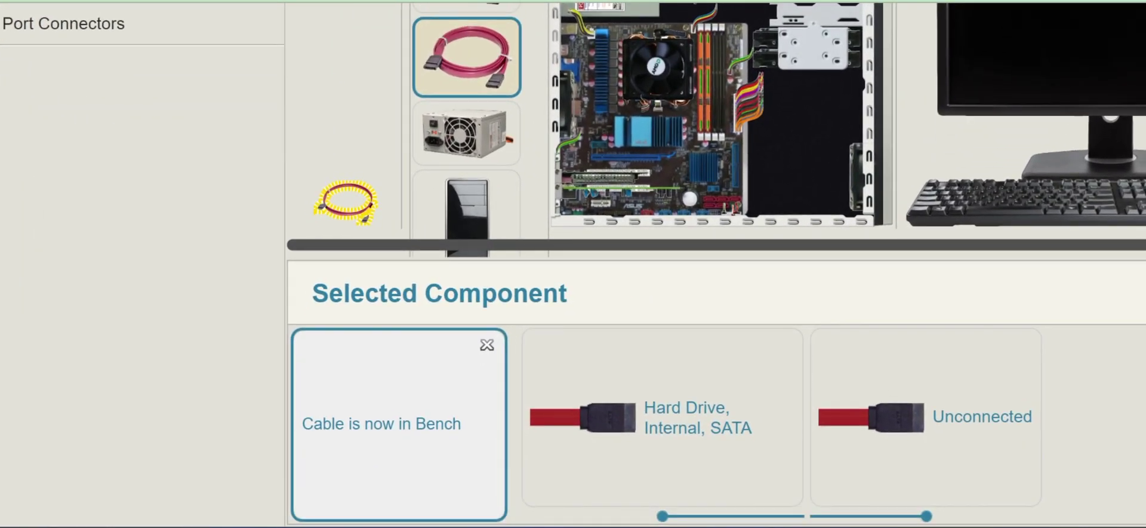
left_click(357, 199)
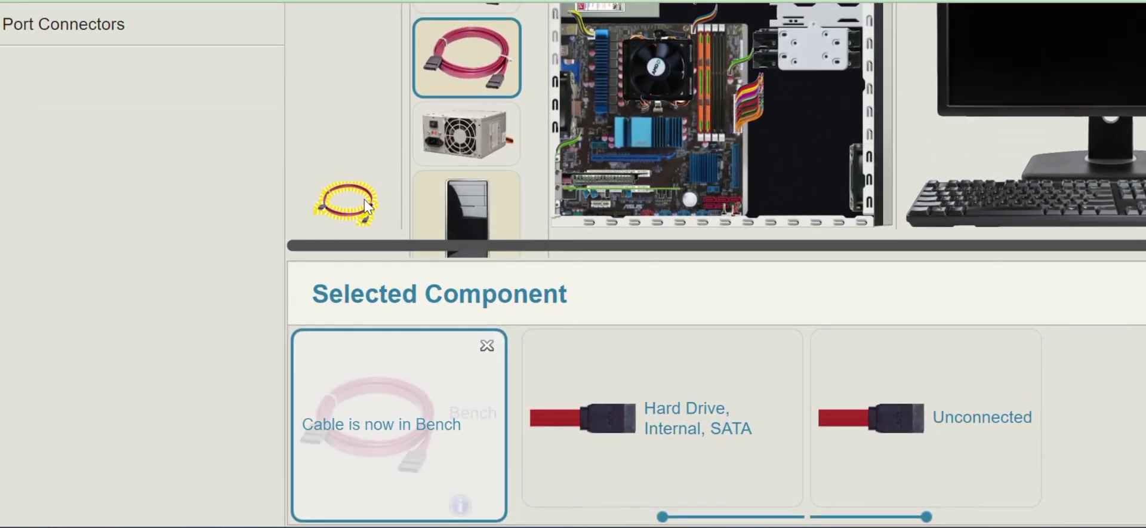
left_click_drag(357, 199, 726, 209)
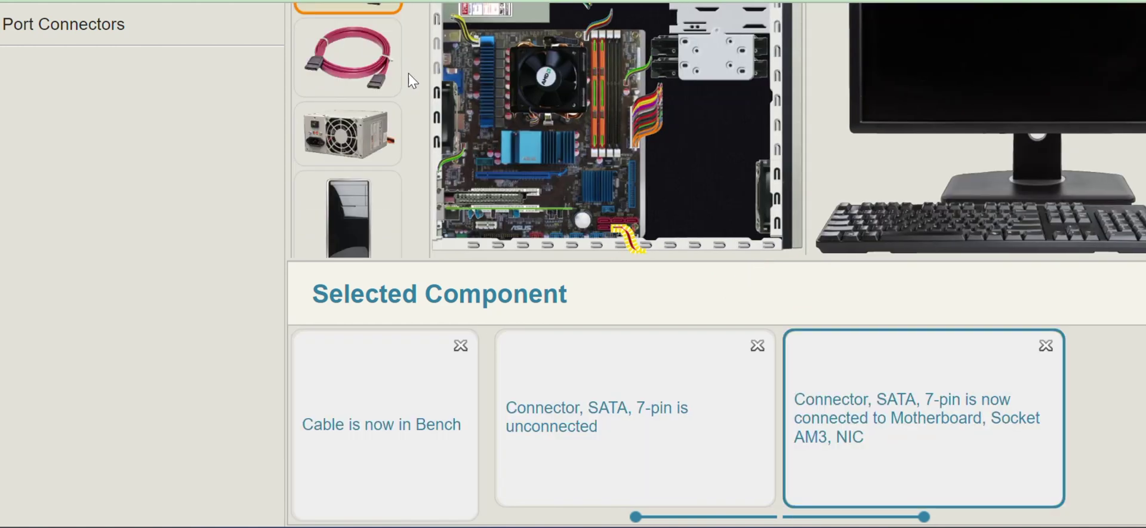
Plug the second SATA data cable into another motherboard SATA connector
scroll(574, 263, "up", 1)
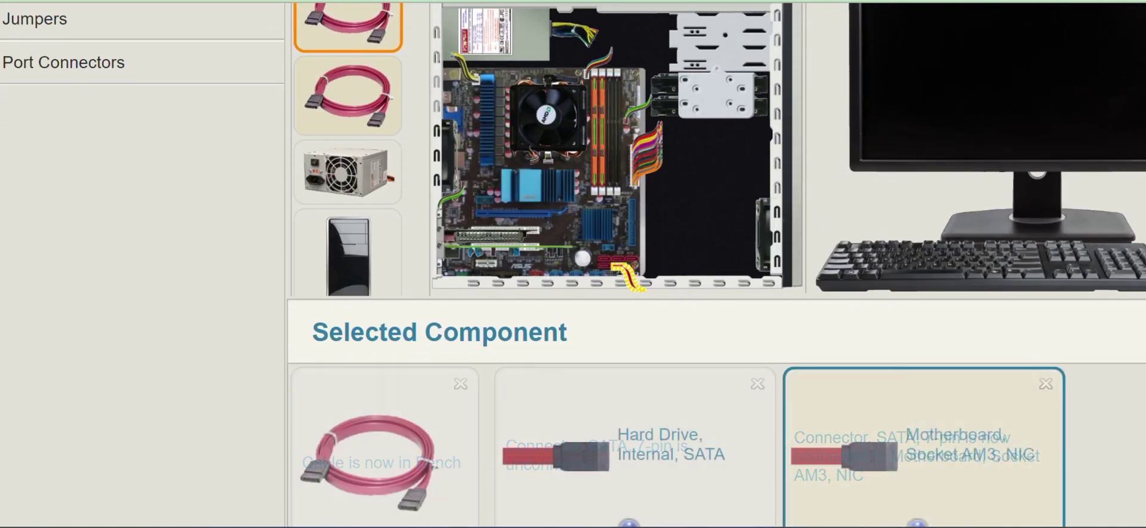
left_click(364, 100)
left_click_drag(365, 99, 390, 101)
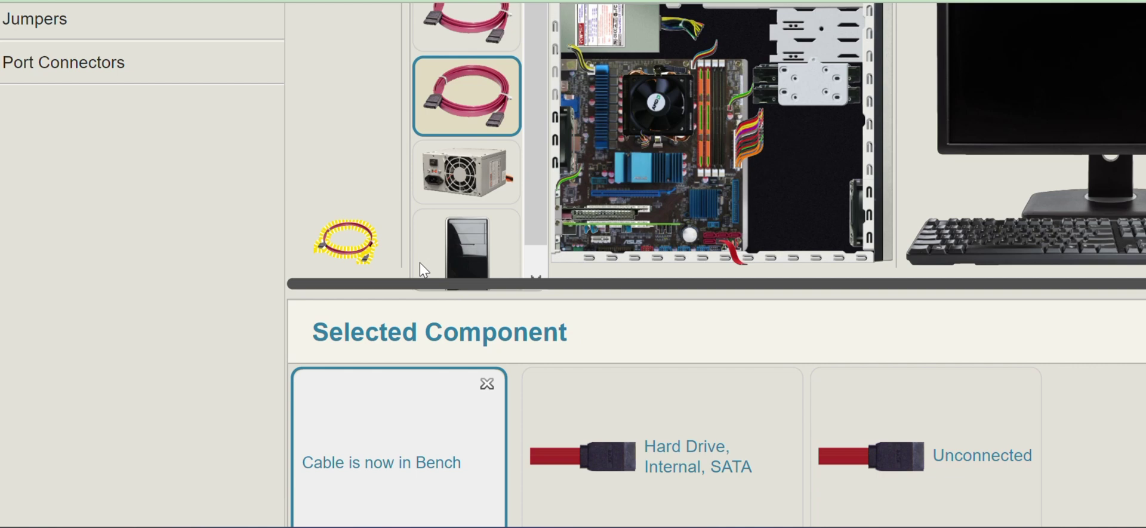
left_click_drag(359, 234, 438, 103)
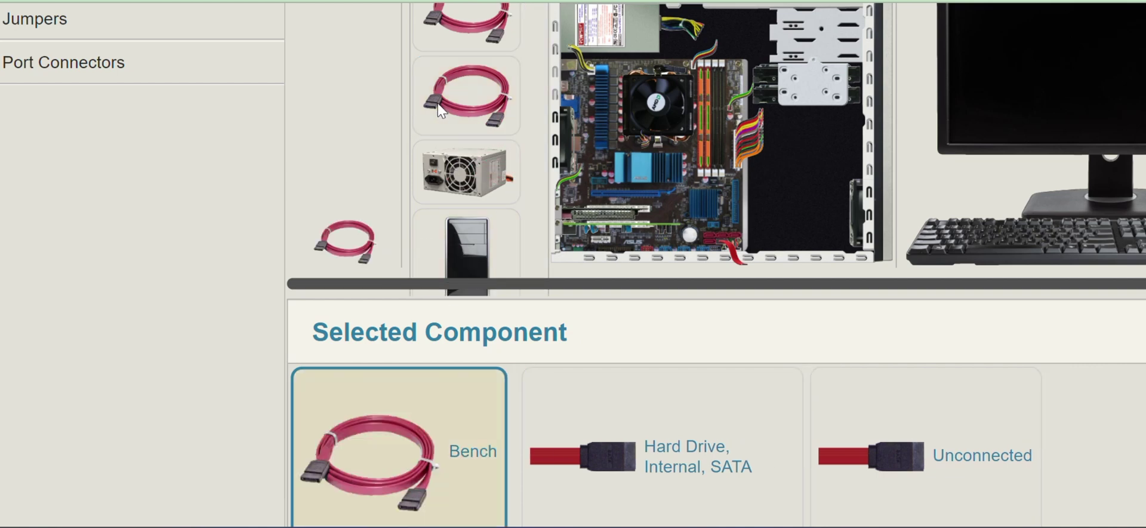
left_click_drag(878, 405, 716, 244)
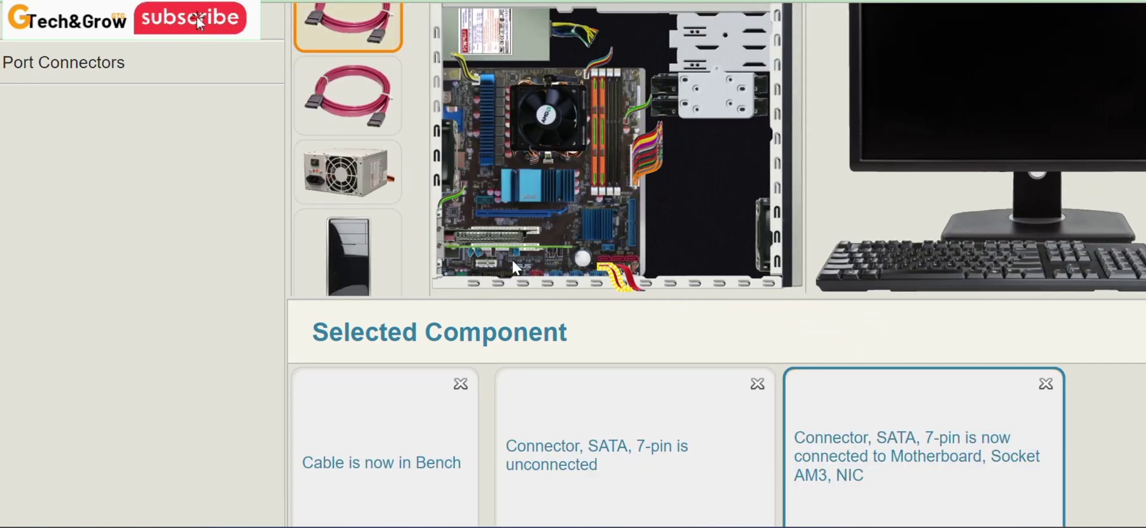
left_click(432, 221)
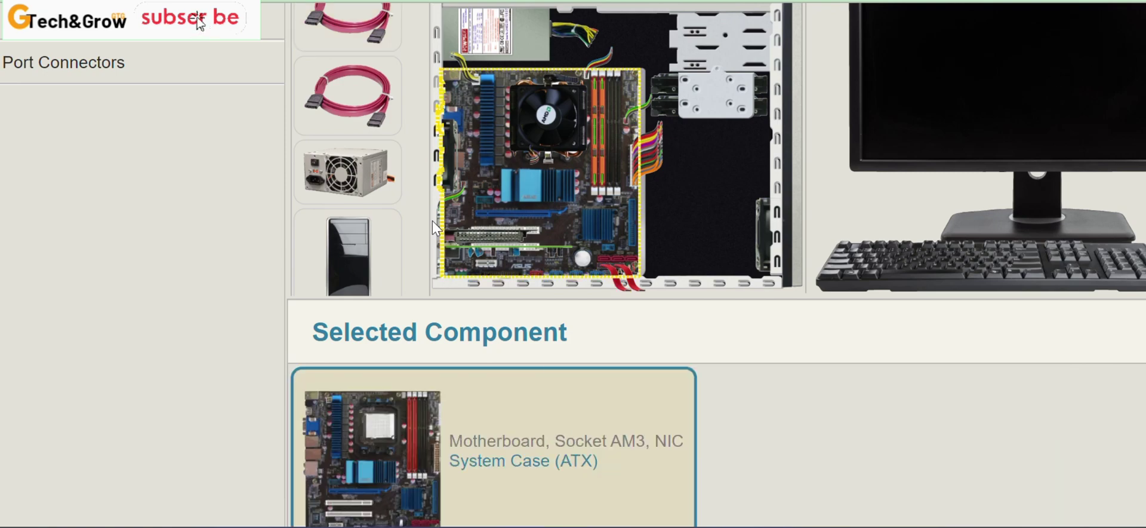
left_click(366, 78)
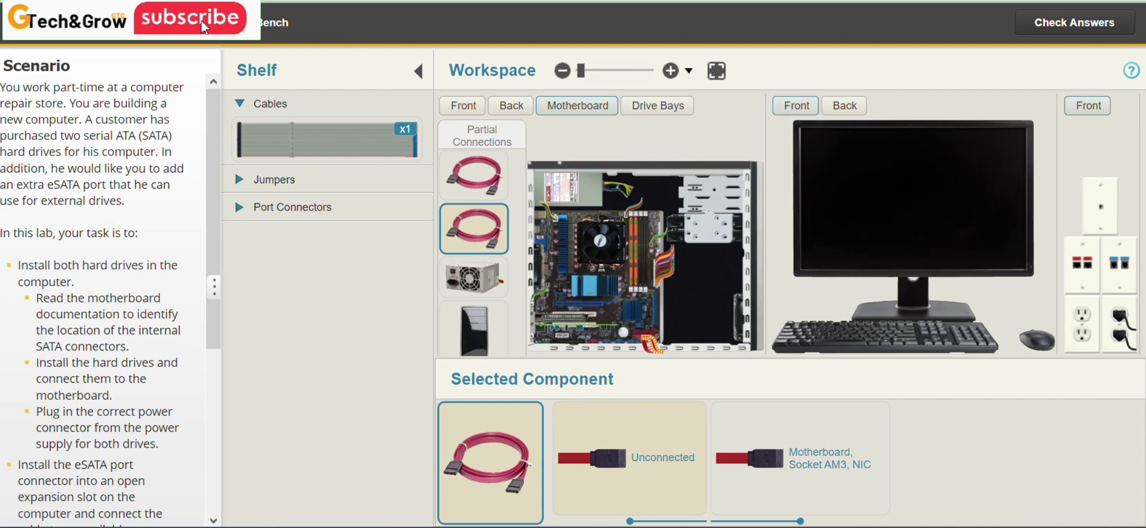
In the drive bays, connect the first cable's unconnected end to the first hard drive
left_click(654, 467)
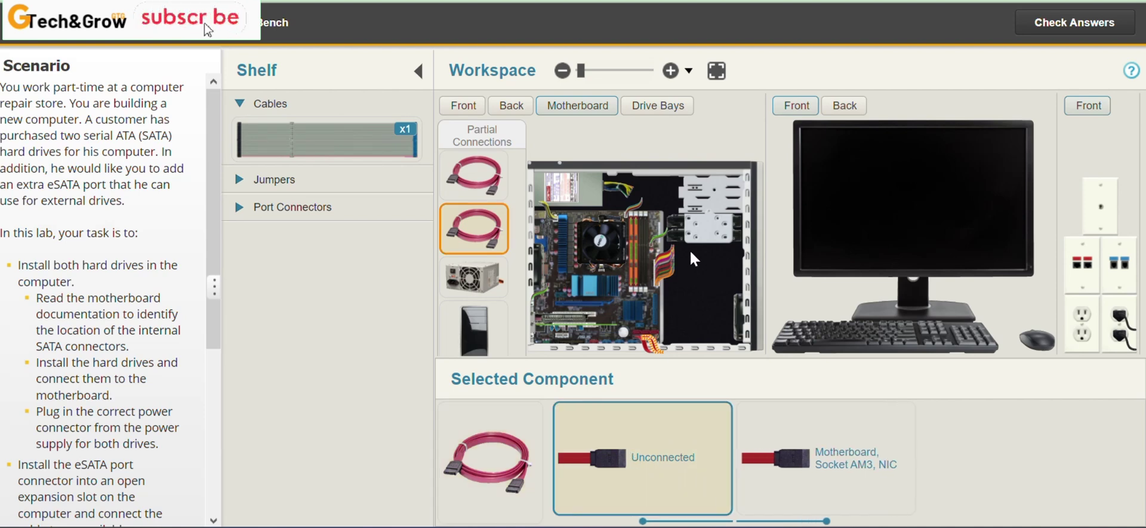
left_click(649, 105)
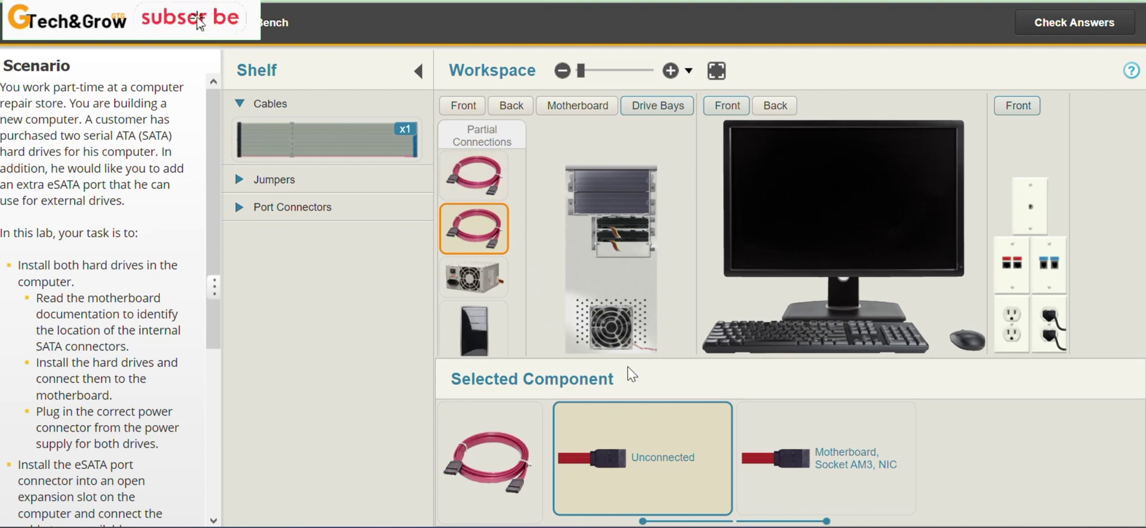
left_click_drag(663, 460, 618, 228)
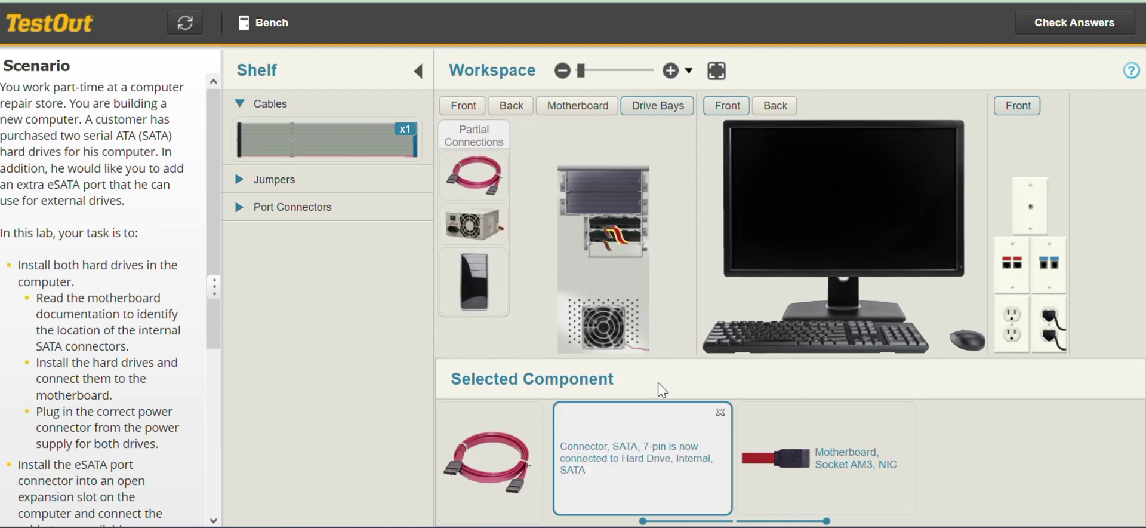
left_click(721, 412)
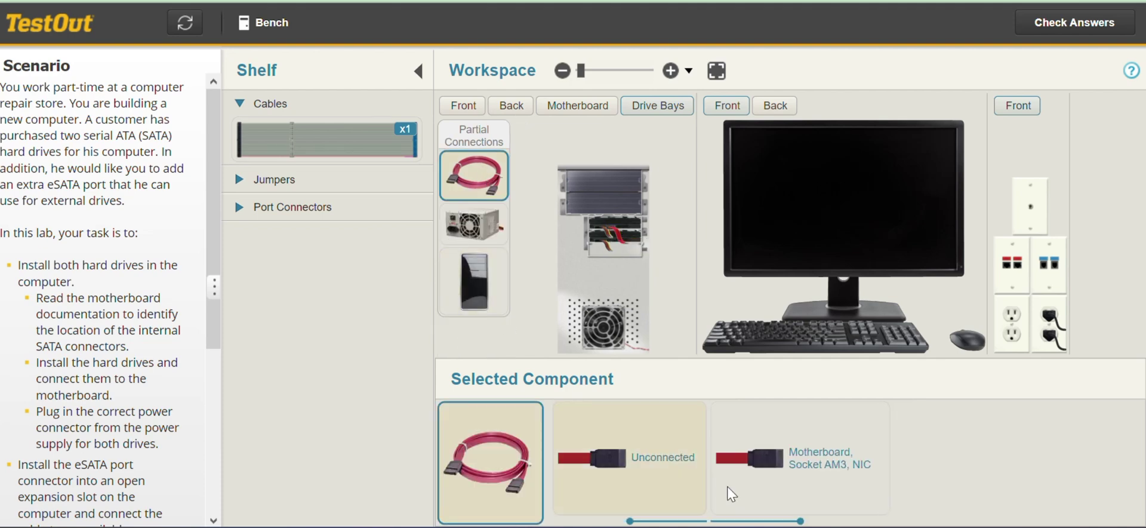
Connect the remaining cable's unconnected end to the second hard drive, then return to the motherboard
left_click(681, 486)
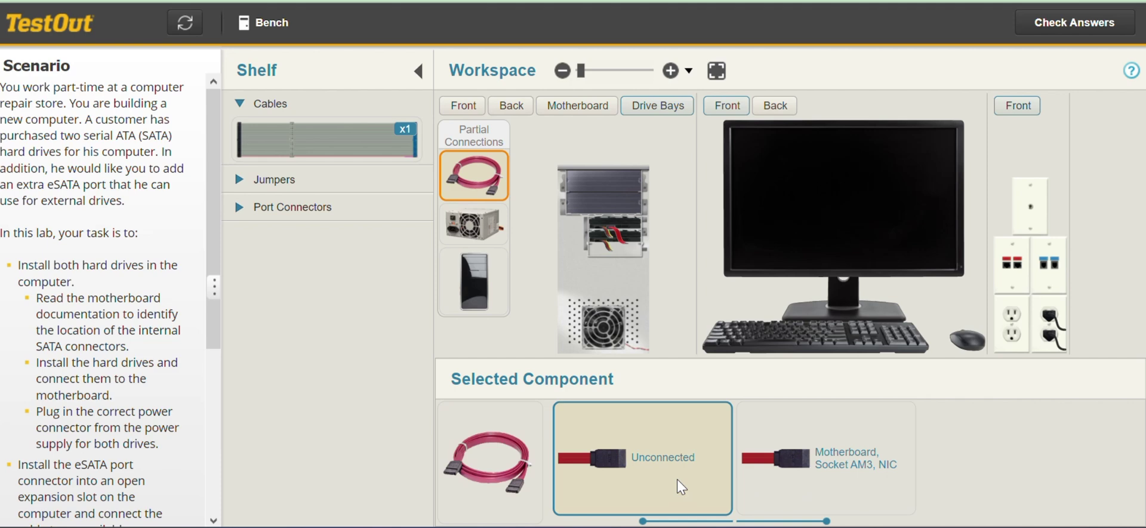
left_click_drag(677, 479, 611, 242)
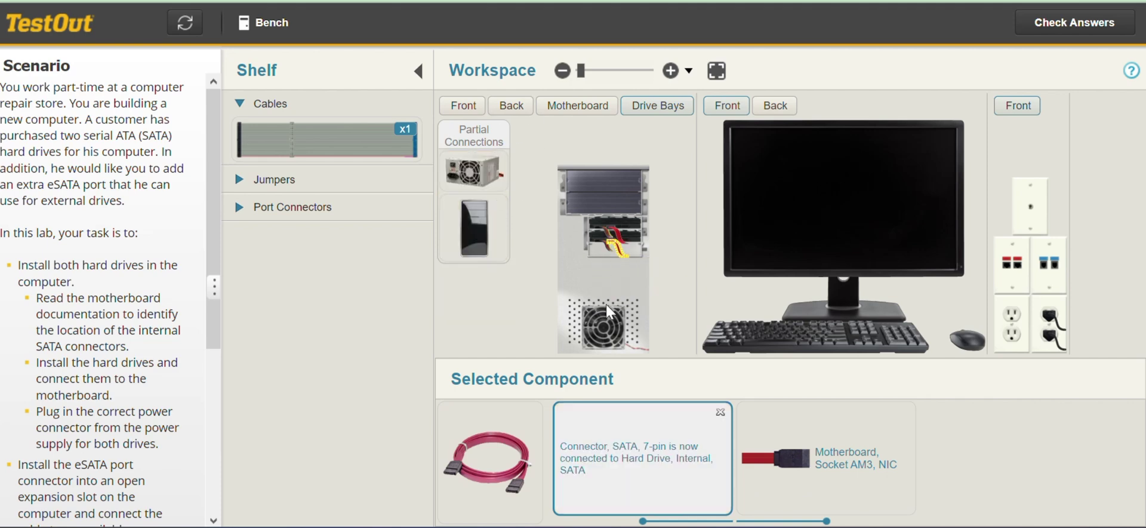
left_click(582, 99)
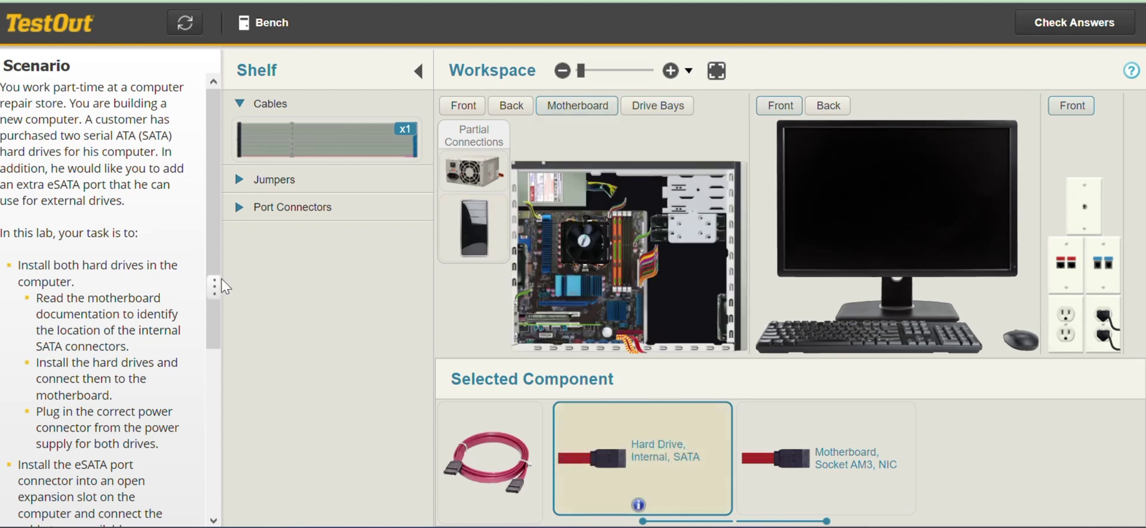
Install the eSATA Port Connector in an empty expansion slot
scroll(223, 285, "down", 4)
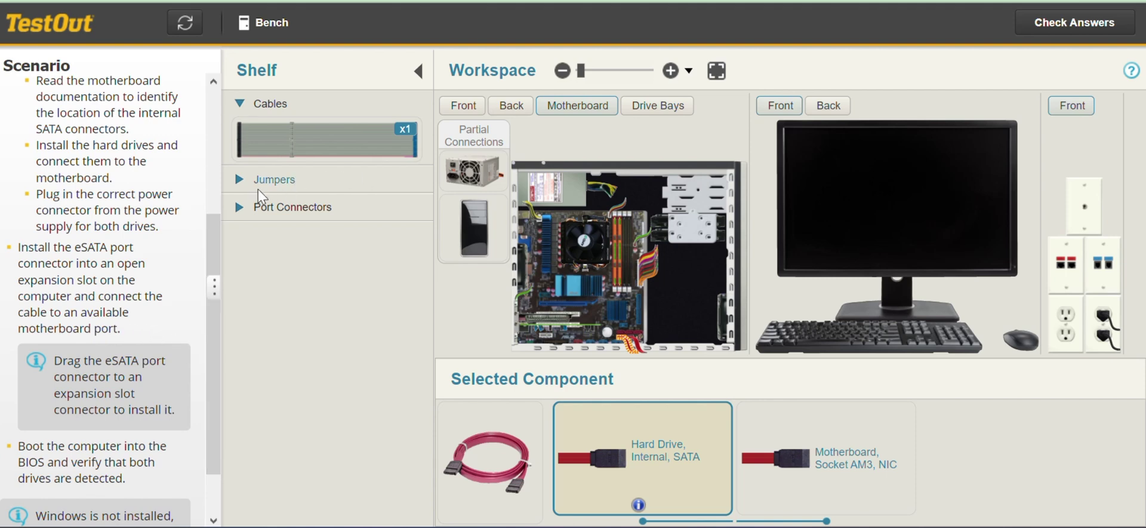
left_click(241, 209)
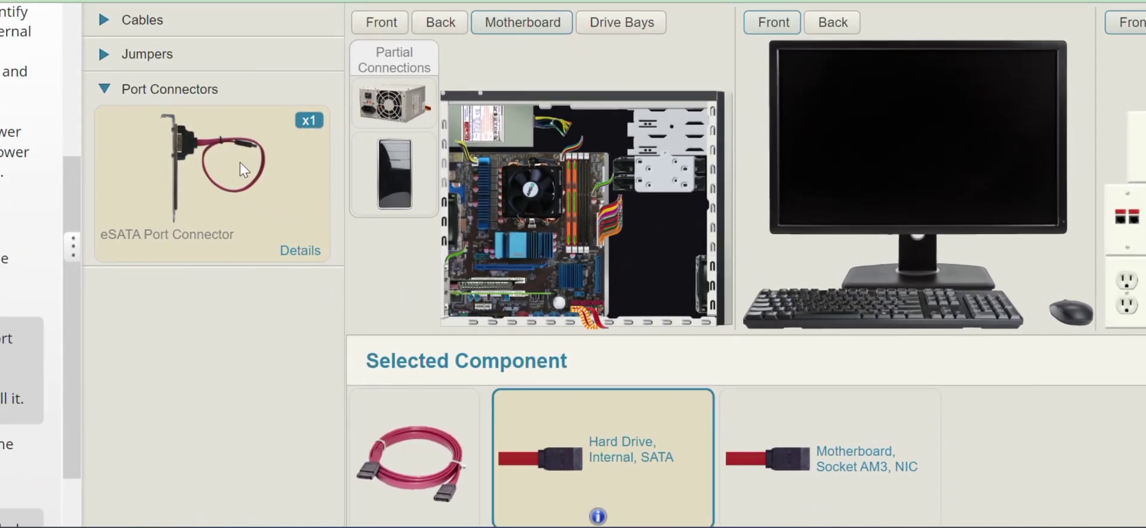
left_click_drag(235, 178, 515, 266)
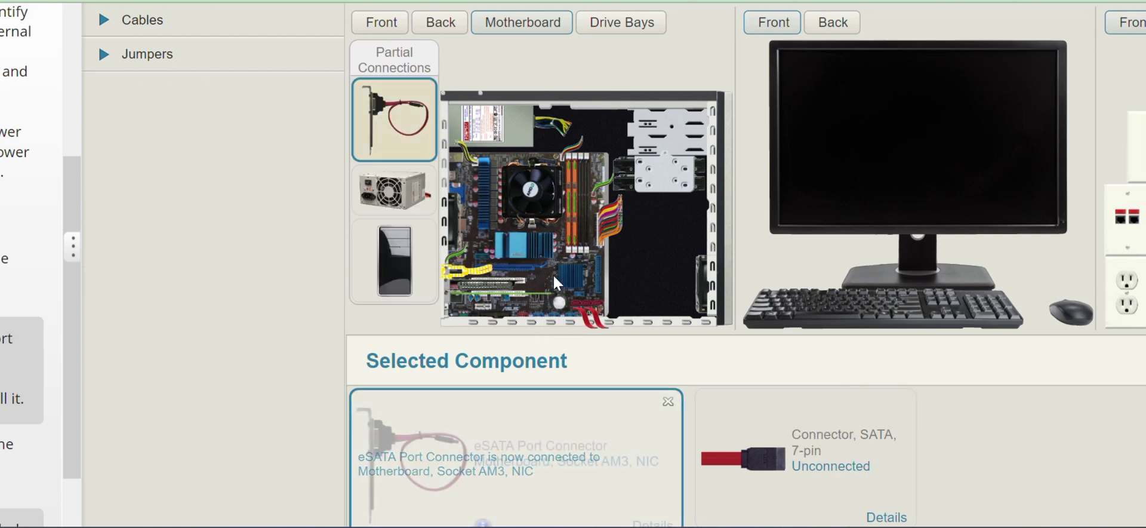
Plug the eSATA connector's SATA end into the motherboard and check answers for a 100% score
left_click(781, 481)
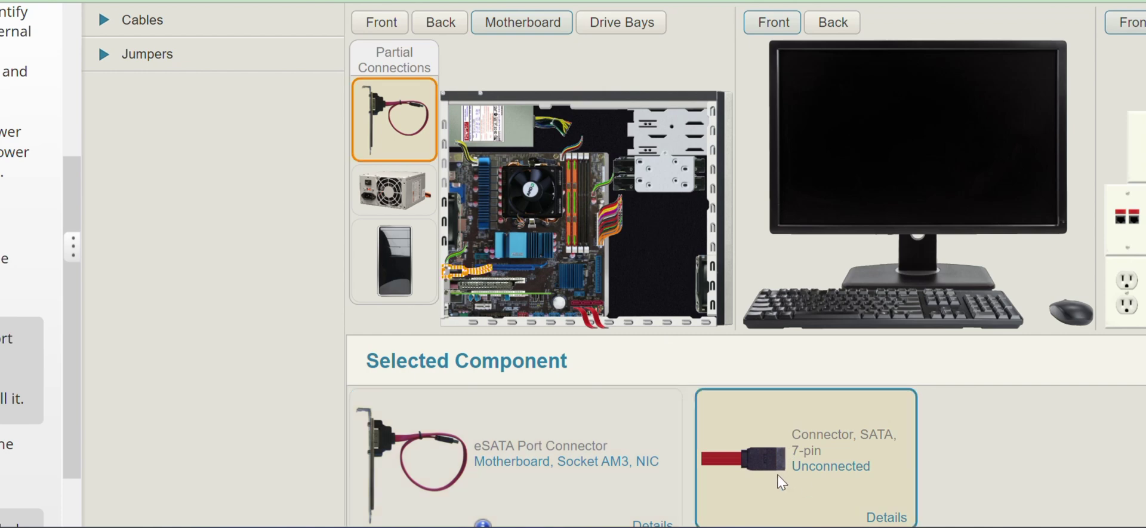
left_click_drag(777, 476, 598, 302)
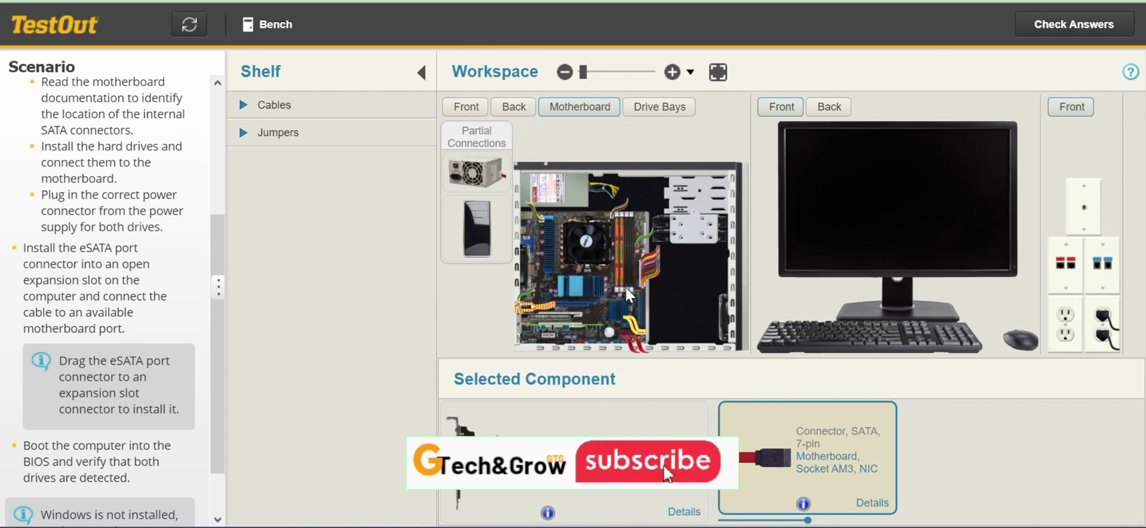
left_click(1046, 37)
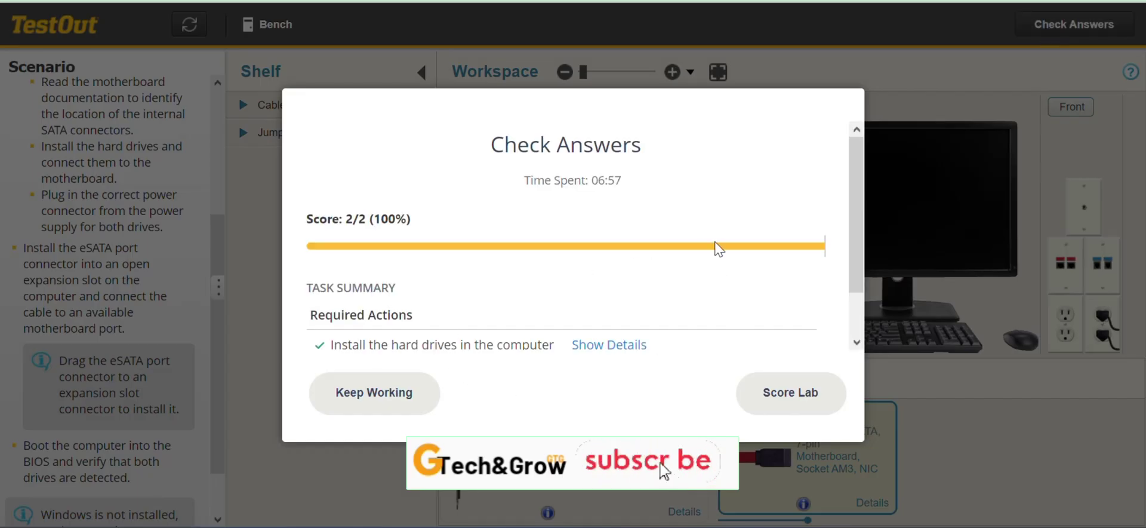